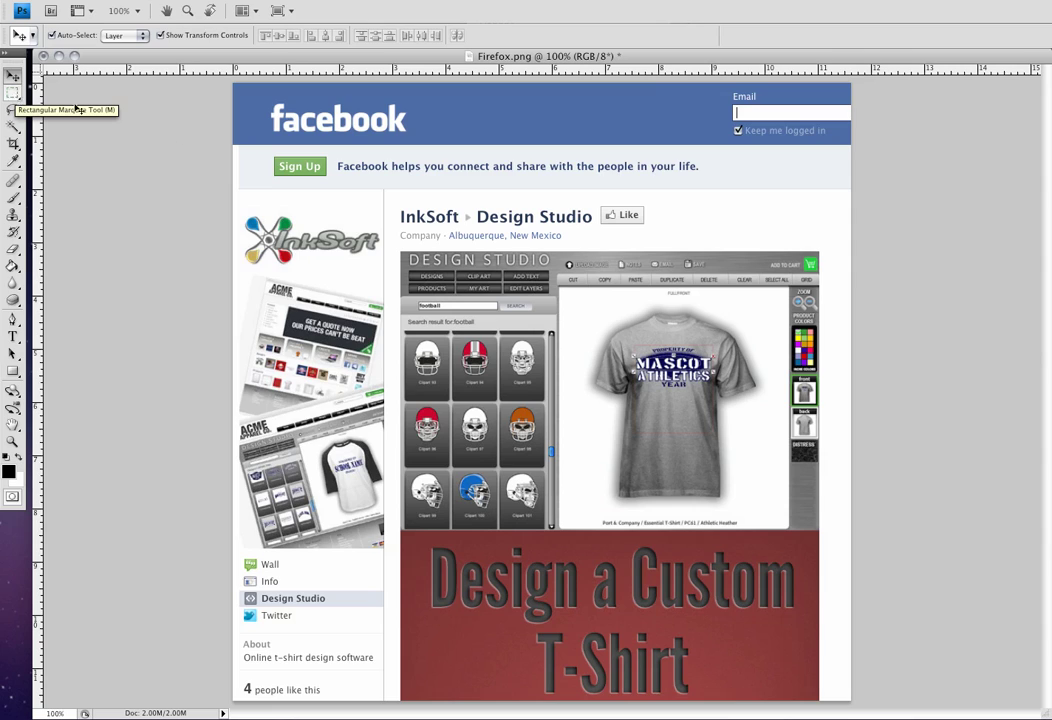
# Step: Drag a rectangular marquee from near the Facebook logo to near the page bottom
pyautogui.press('m')
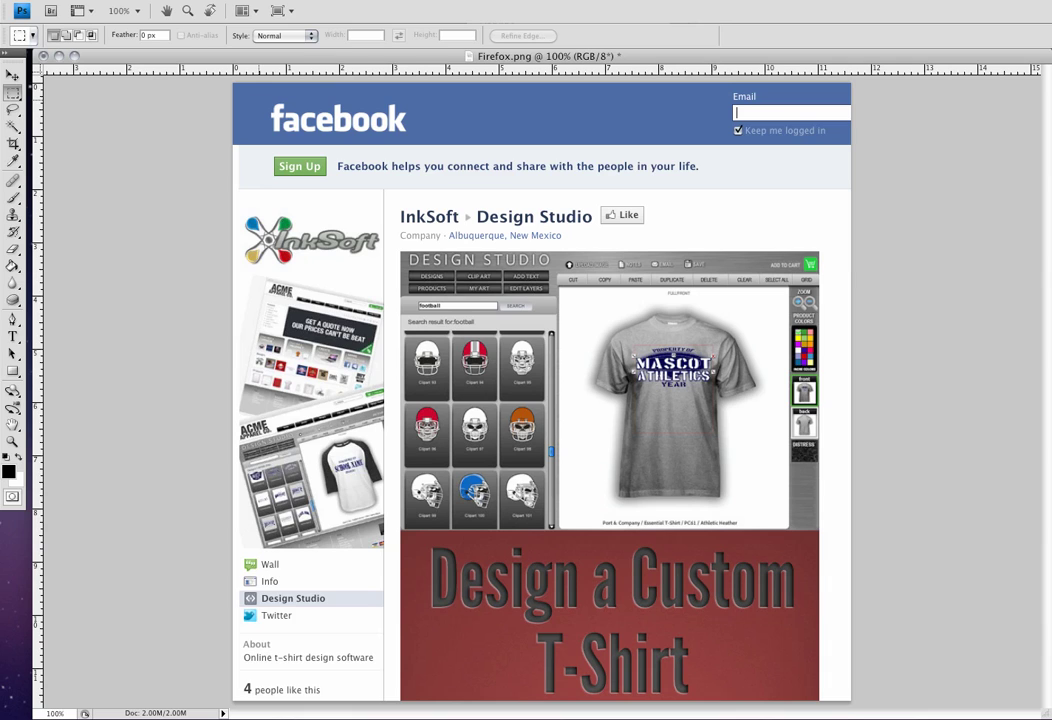
pyautogui.moveTo(258, 100)
pyautogui.mouseDown()
pyautogui.moveTo(797, 670)
pyautogui.moveTo(803, 657)
pyautogui.mouseUp()
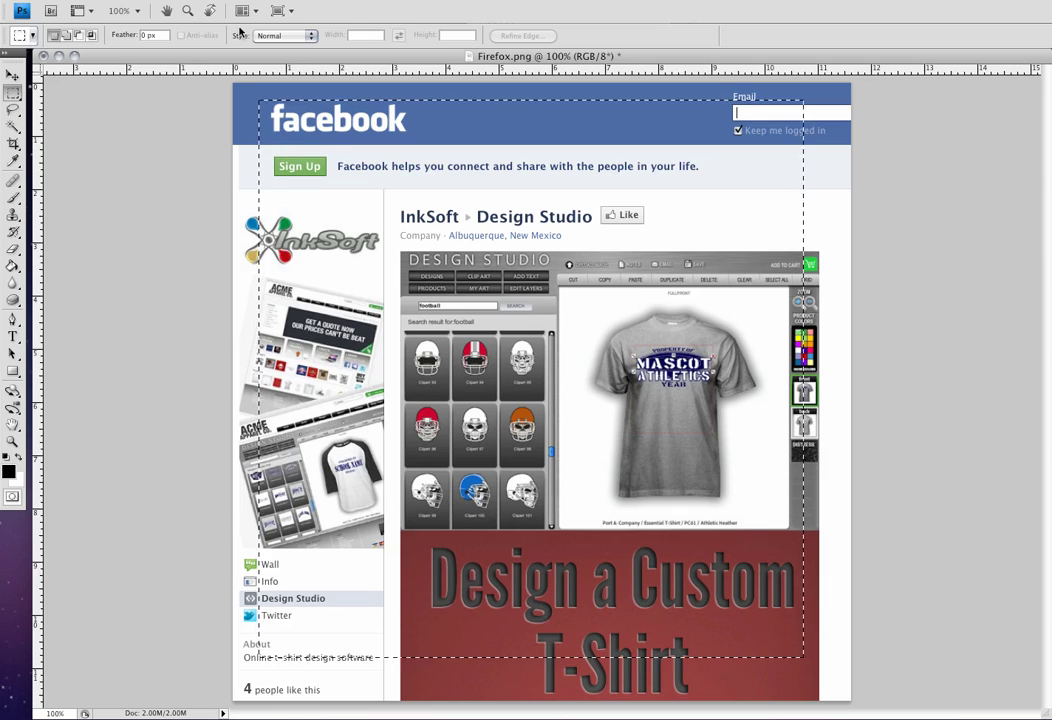
# Step: Invert the page selection with Select > Inverse so only the outer border is selected
pyautogui.click(276, 3)
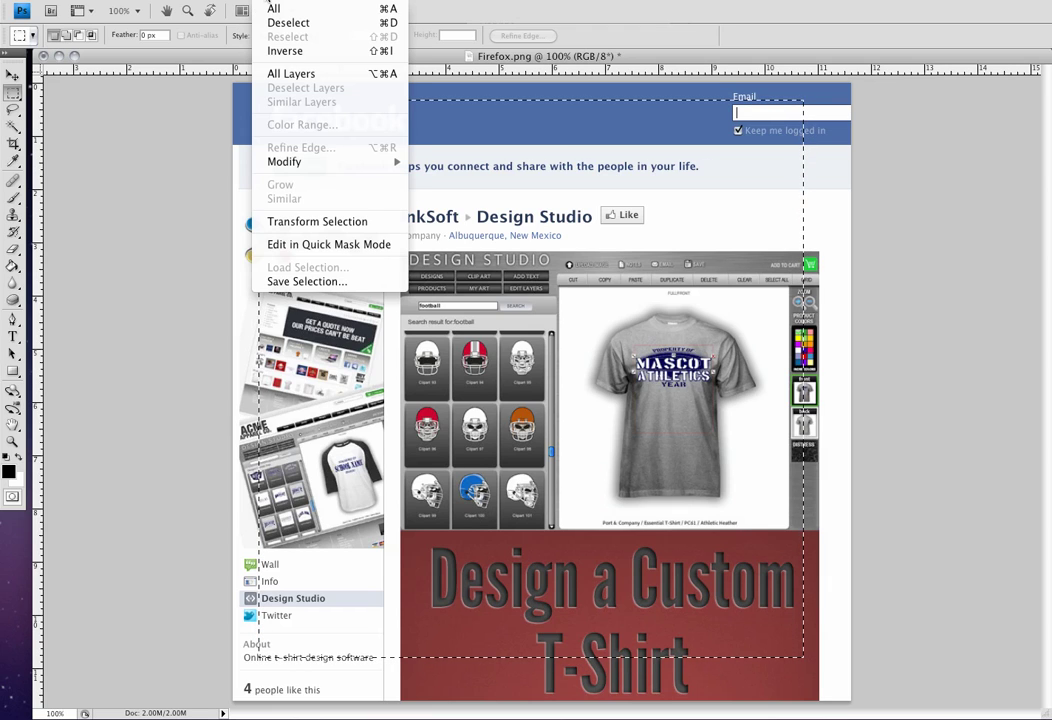
pyautogui.click(282, 52)
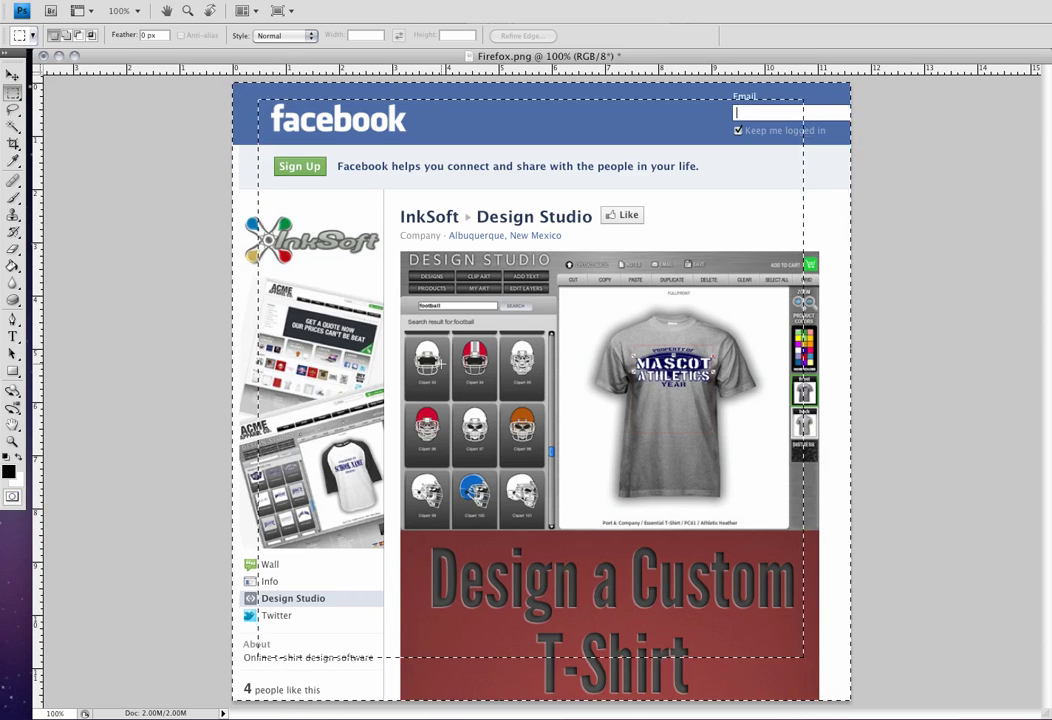
# Step: Switch to Quick Mask mode so the inner page area shows as a red overlay
pyautogui.press('q')
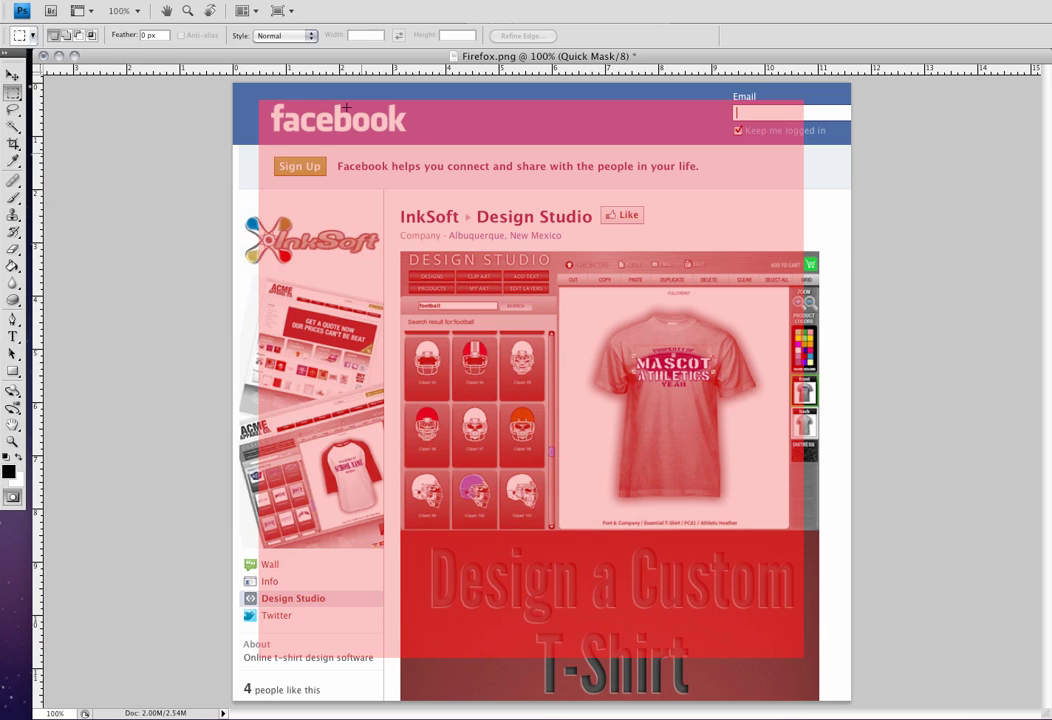
# Step: Apply the Color Halftone filter to the Quick Mask with Max. Radius 20
pyautogui.click(300, 3)
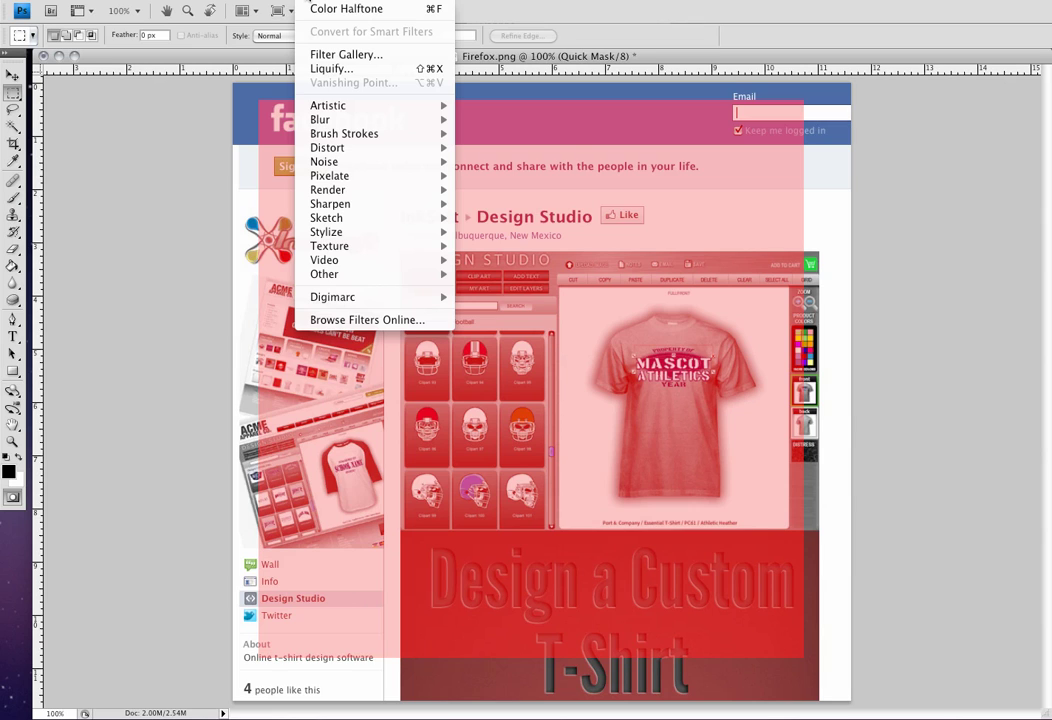
pyautogui.moveTo(330, 176)
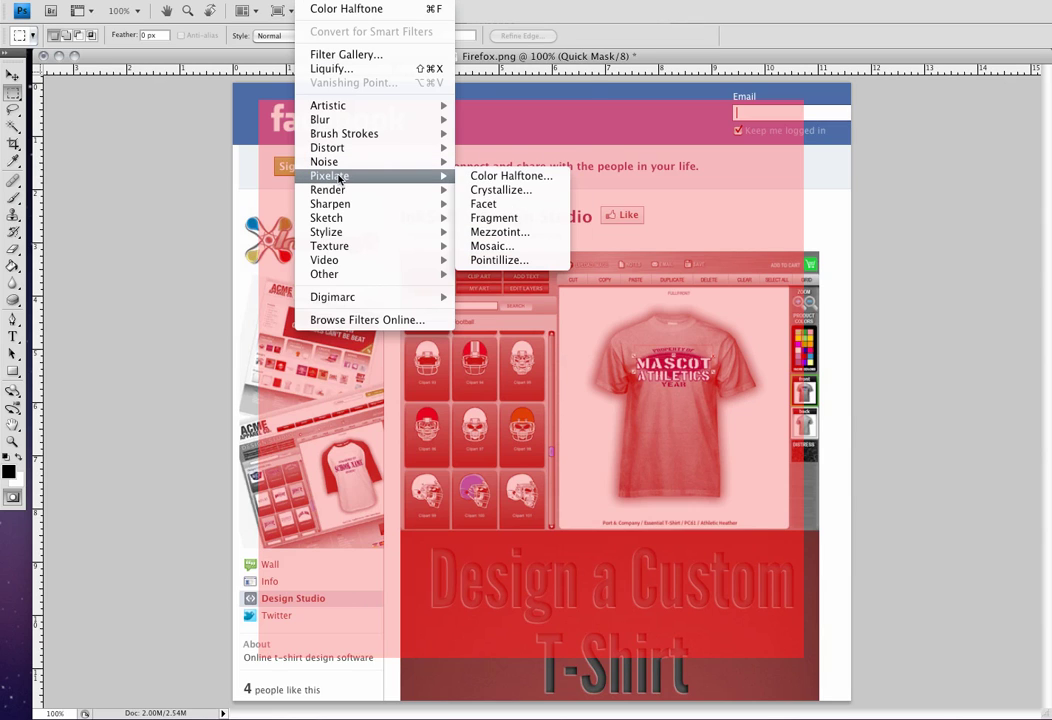
pyautogui.click(510, 176)
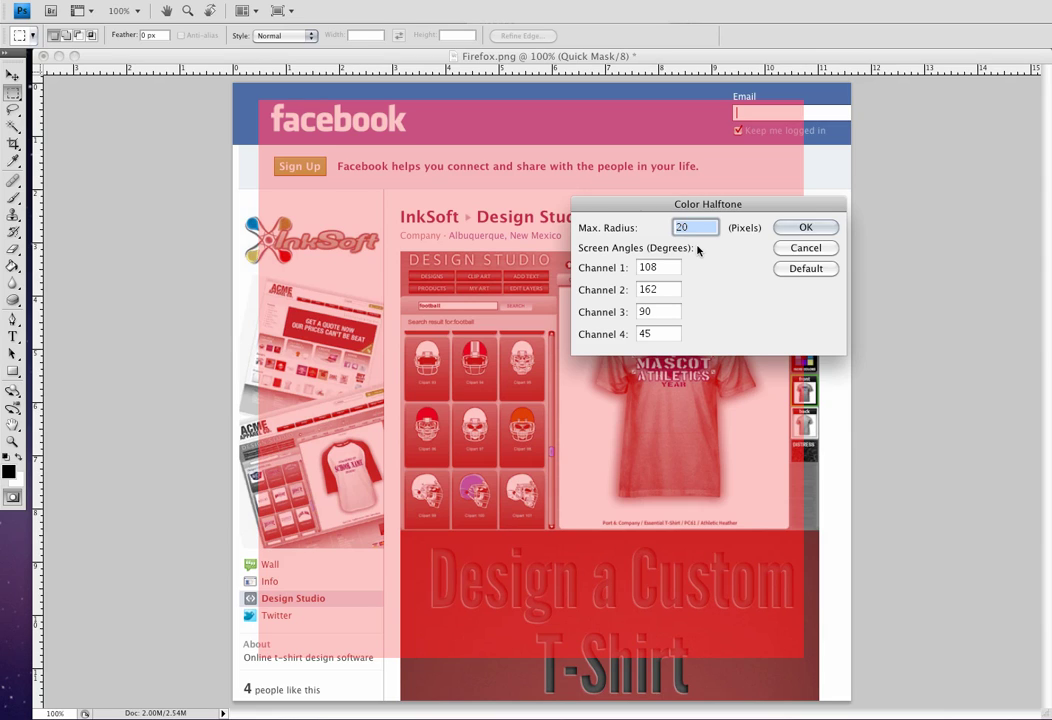
pyautogui.click(805, 227)
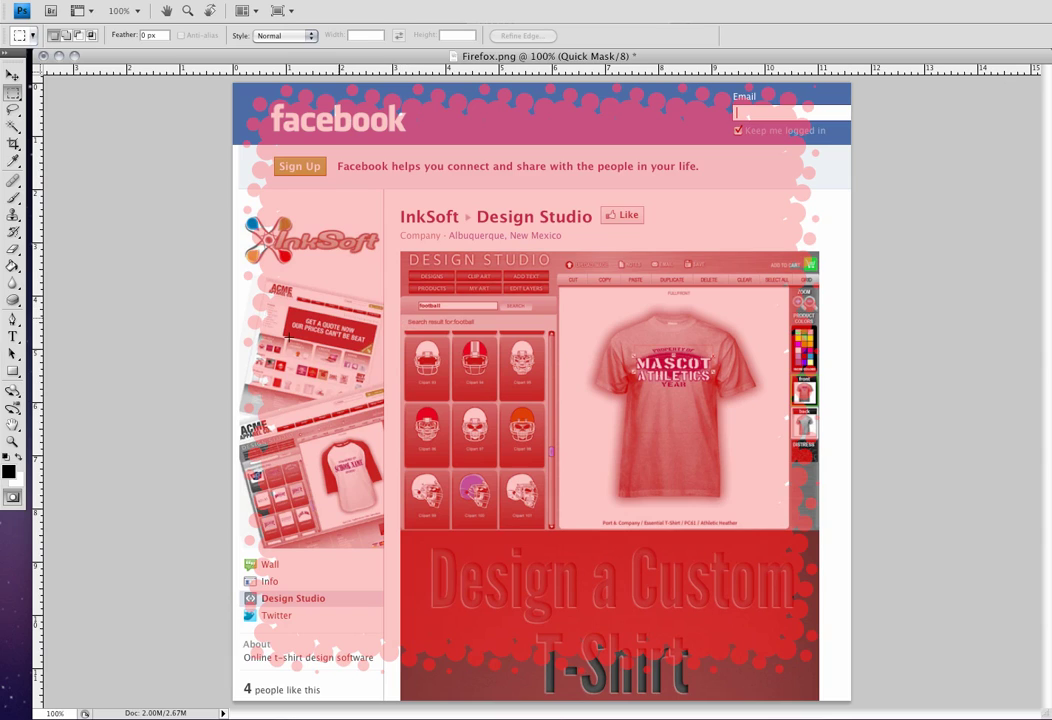
# Step: Return to standard mode and clear the halftone-edged border from Layer 0 using the Move tool
pyautogui.click(12, 497)
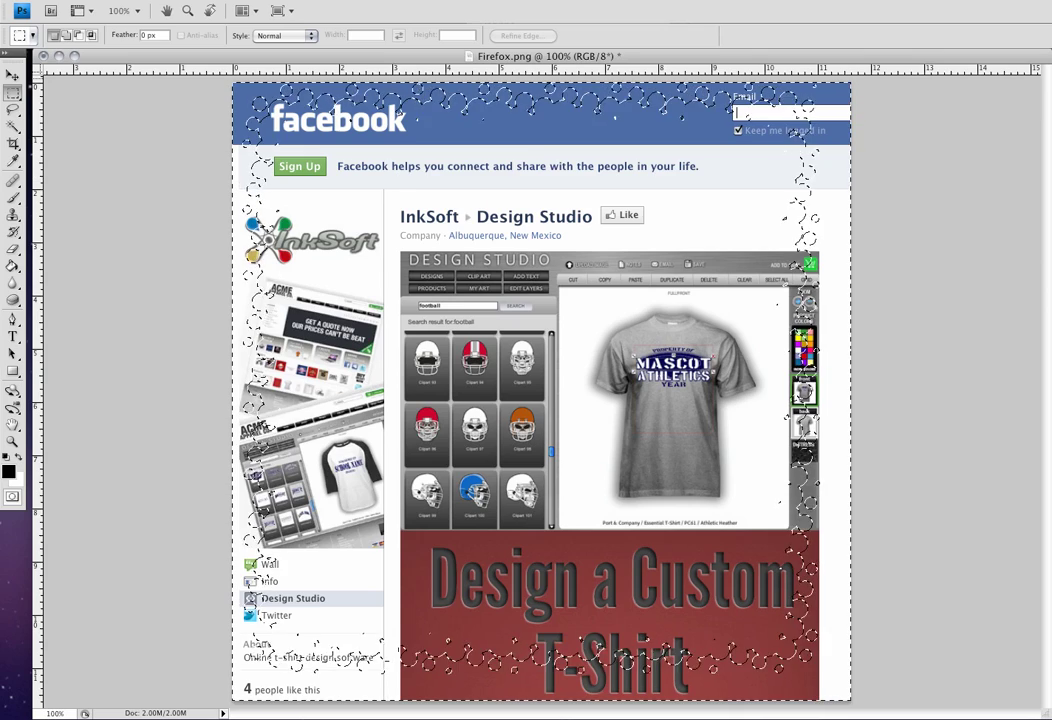
pyautogui.click(12, 75)
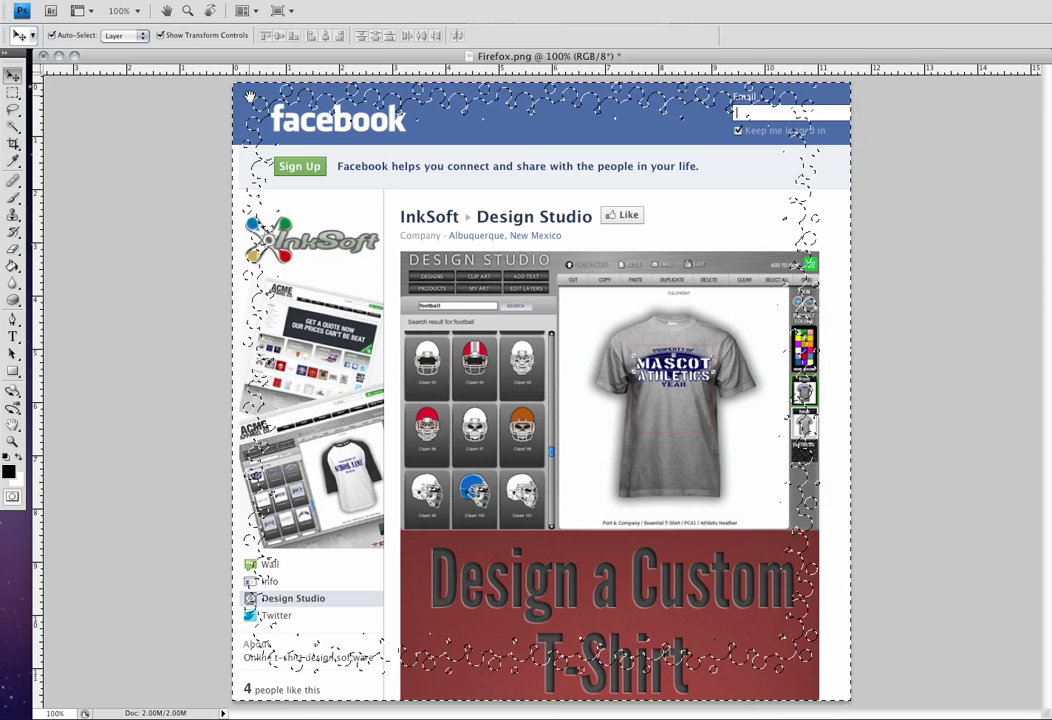
pyautogui.moveTo(798, 132); pyautogui.dragTo(790, 150)
pyautogui.click(804, 212)
pyautogui.moveTo(837, 157)
pyautogui.mouseDown()
pyautogui.moveTo(753, 150)
pyautogui.moveTo(787, 122)
pyautogui.mouseUp()
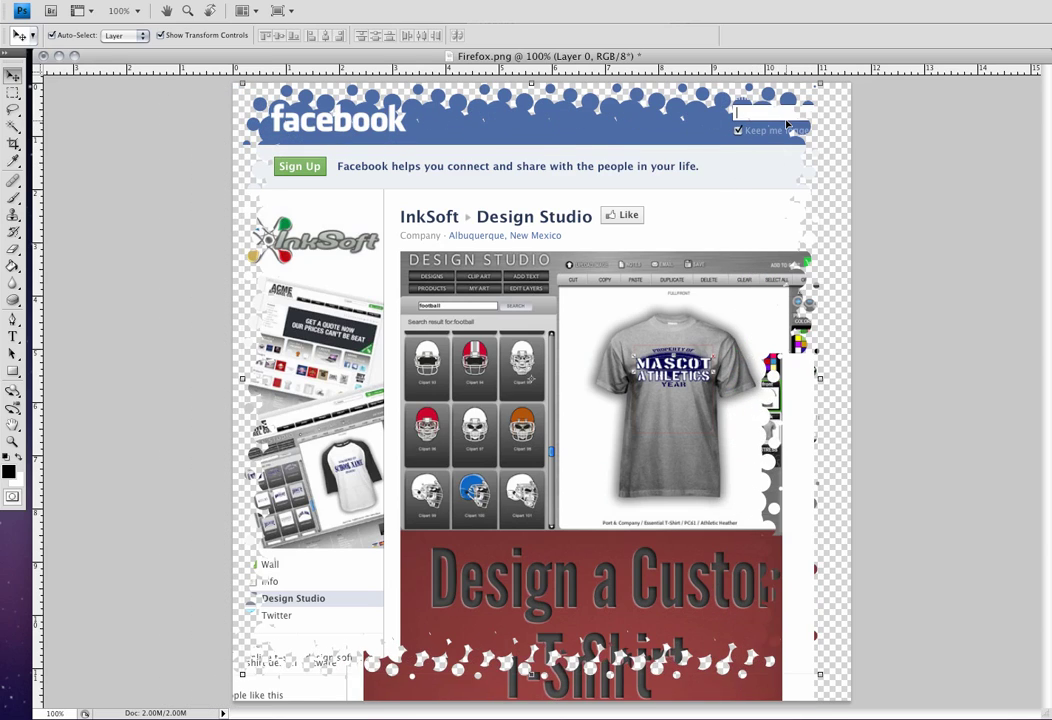
pyautogui.hotkey('ctrl', 'z')
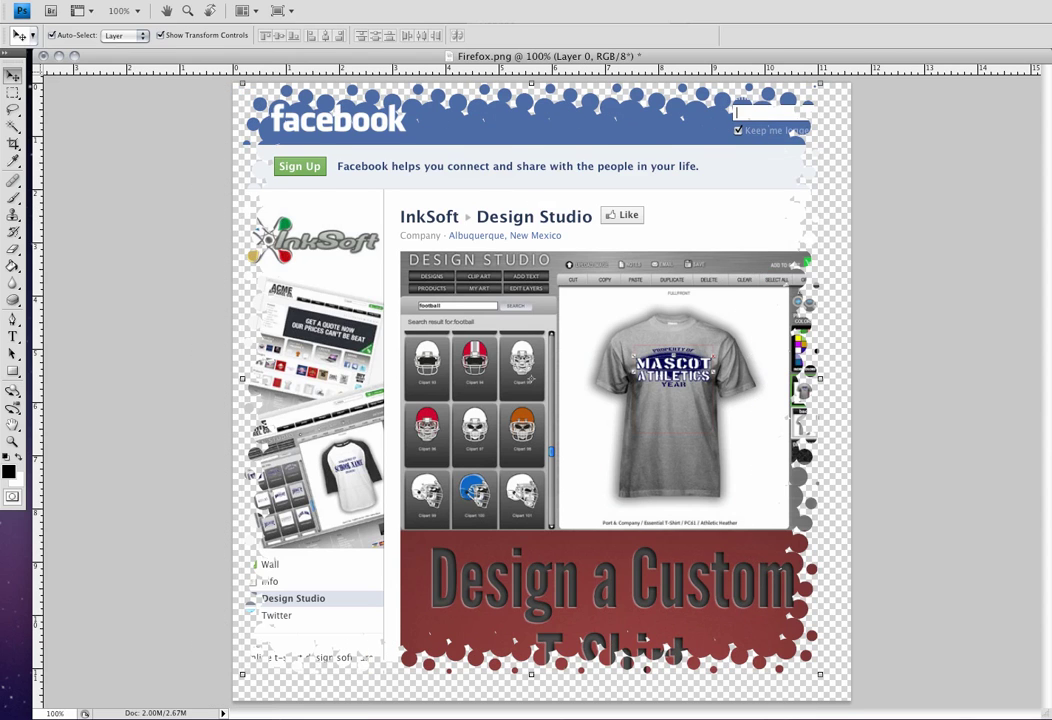
# Step: Step backward past the erase and halftone edits, then re-enter Quick Mask mode
pyautogui.click(180, 2)
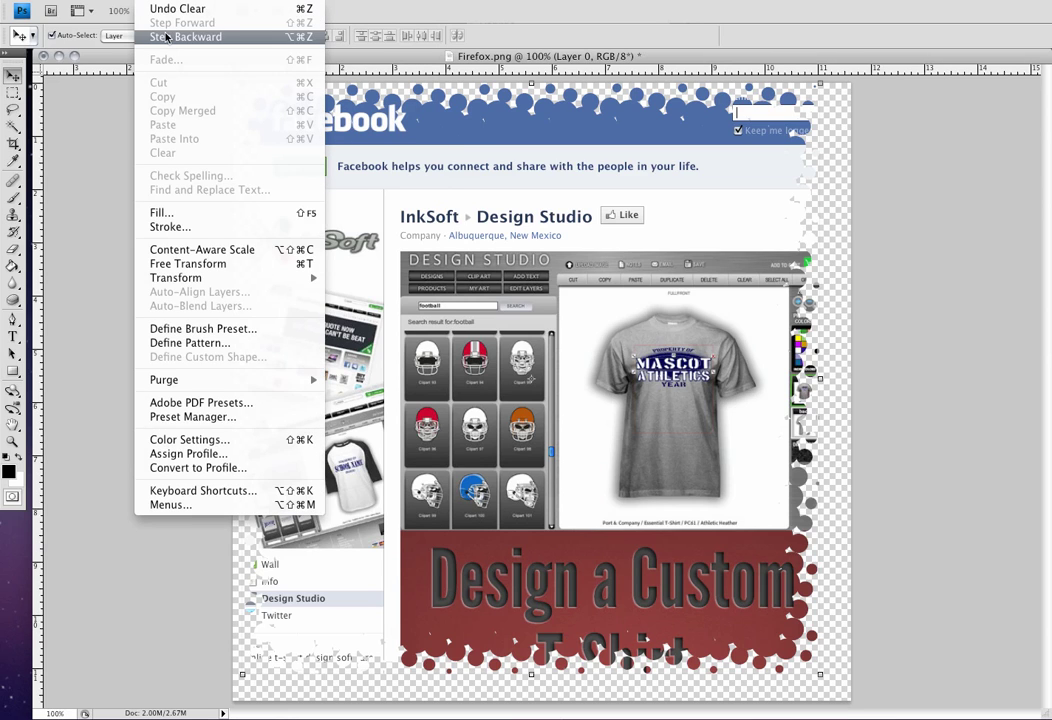
pyautogui.click(186, 37)
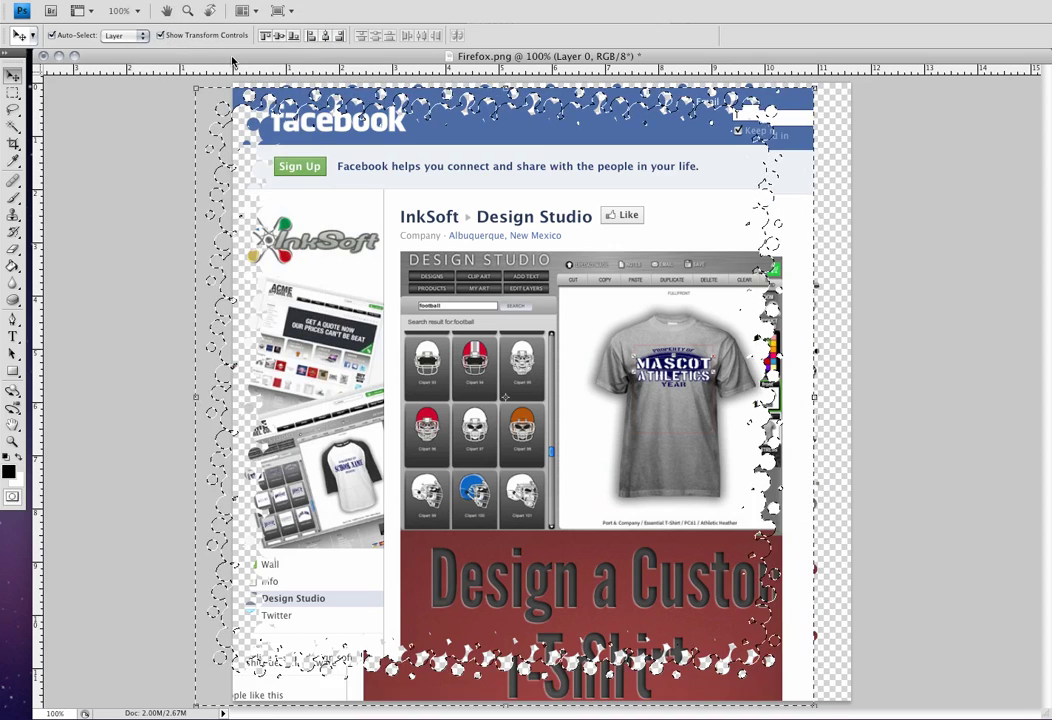
pyautogui.hotkey('ctrl', 'alt', 'z')
pyautogui.press('q')
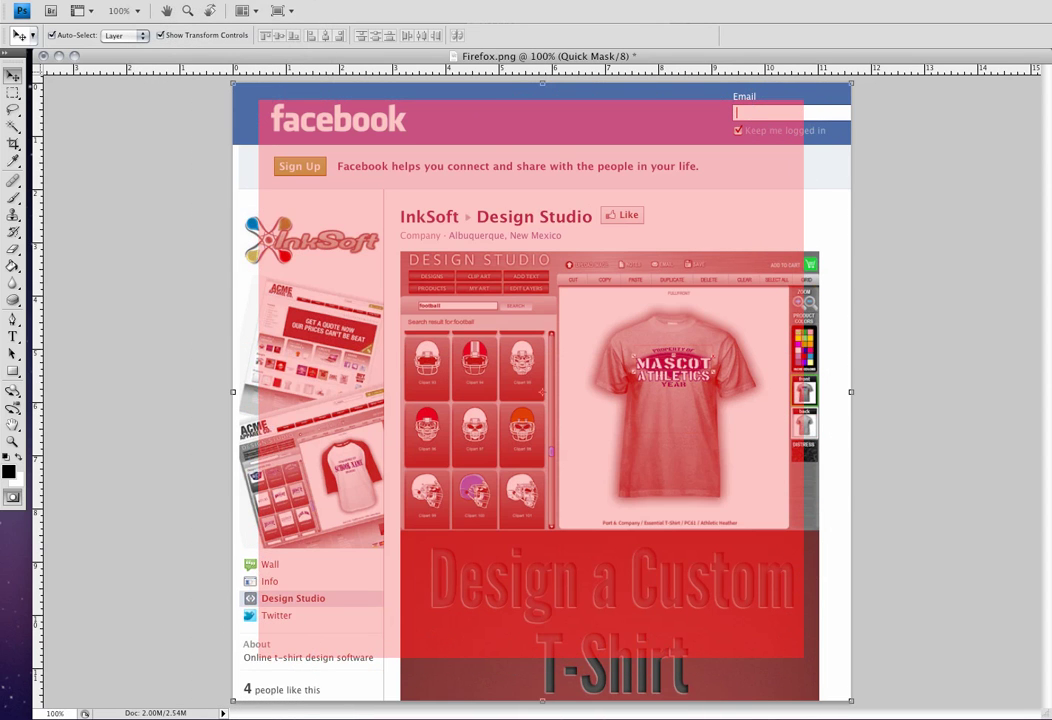
# Step: Reapply Color Halftone to the Quick Mask with a smaller Max. Radius of 7
pyautogui.click(330, 0)
pyautogui.moveTo(344, 133)
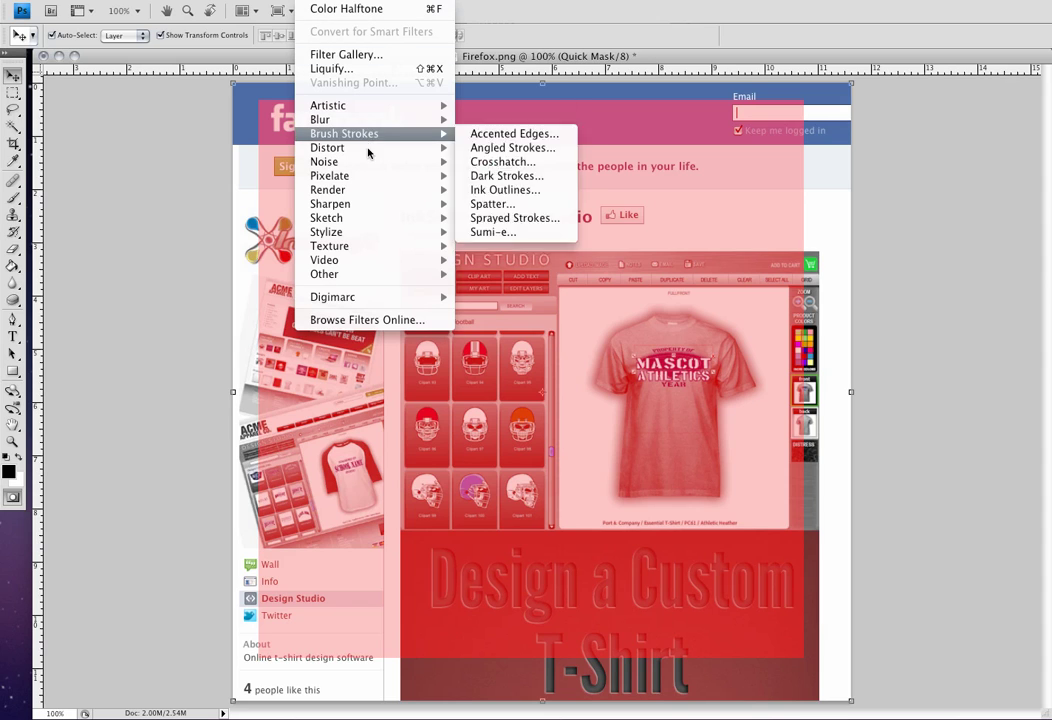
pyautogui.click(487, 178)
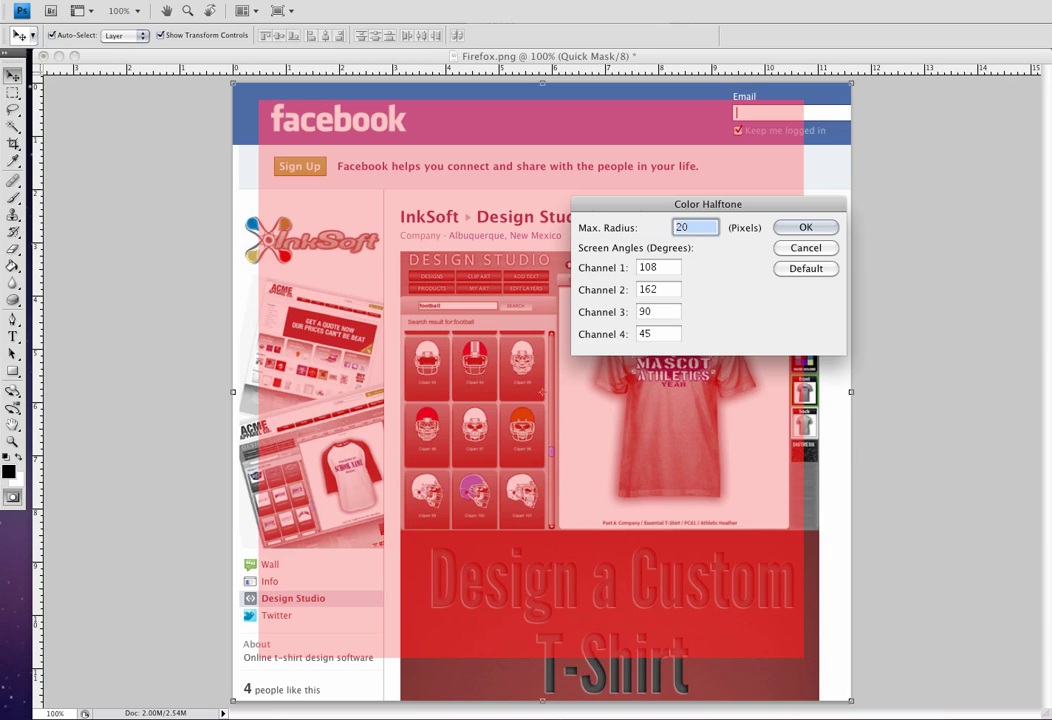
pyautogui.write('7')
pyautogui.click(806, 228)
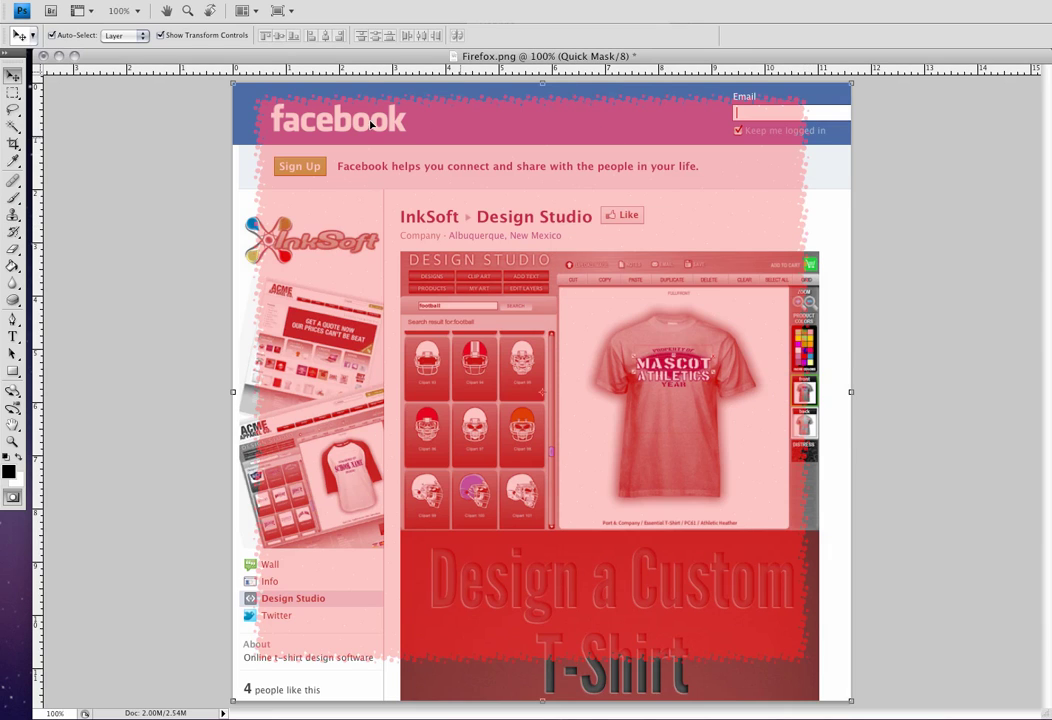